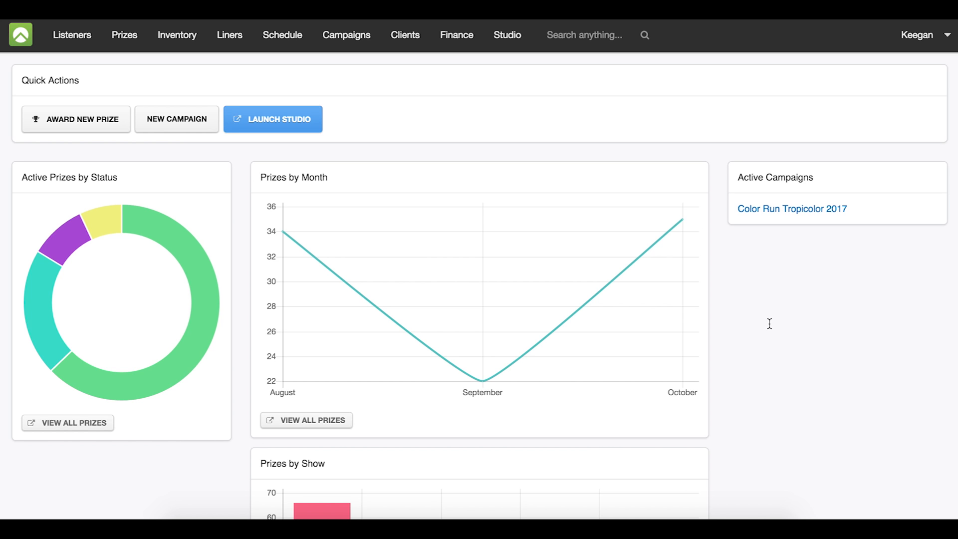
- Open the weekly schedule
click(770, 324)
click(294, 46)
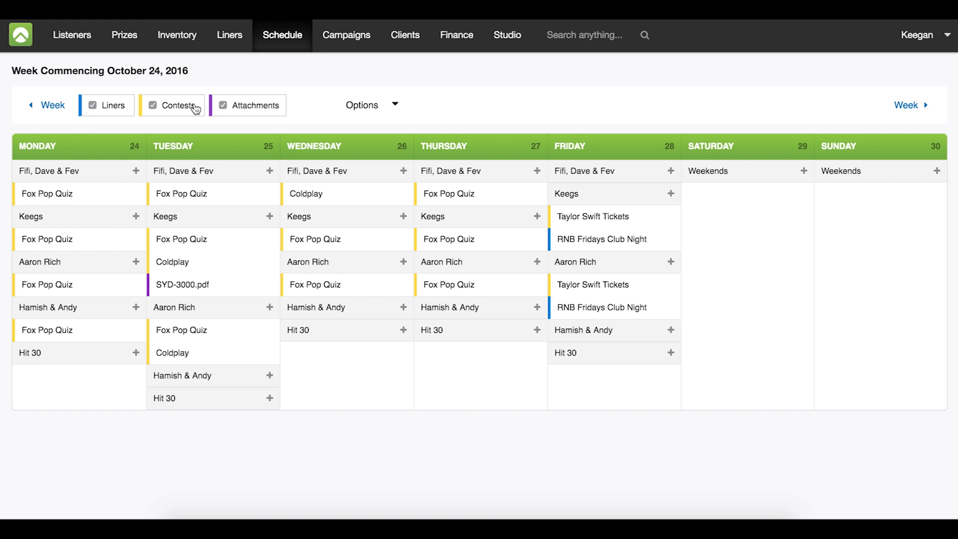
- Switch the attachments, contests and liners filters off and back on to compare the schedule views
click(224, 106)
click(183, 110)
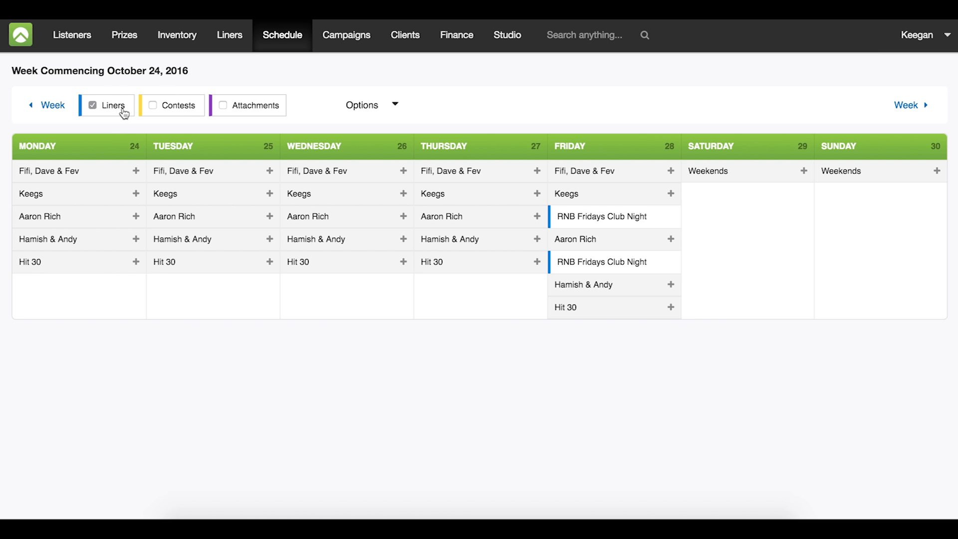
click(124, 112)
click(165, 110)
click(133, 112)
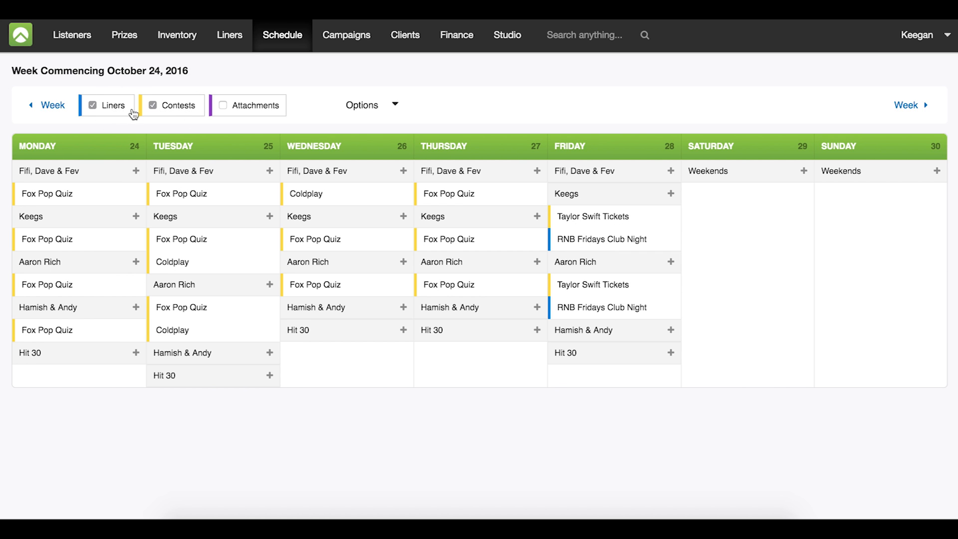
click(237, 110)
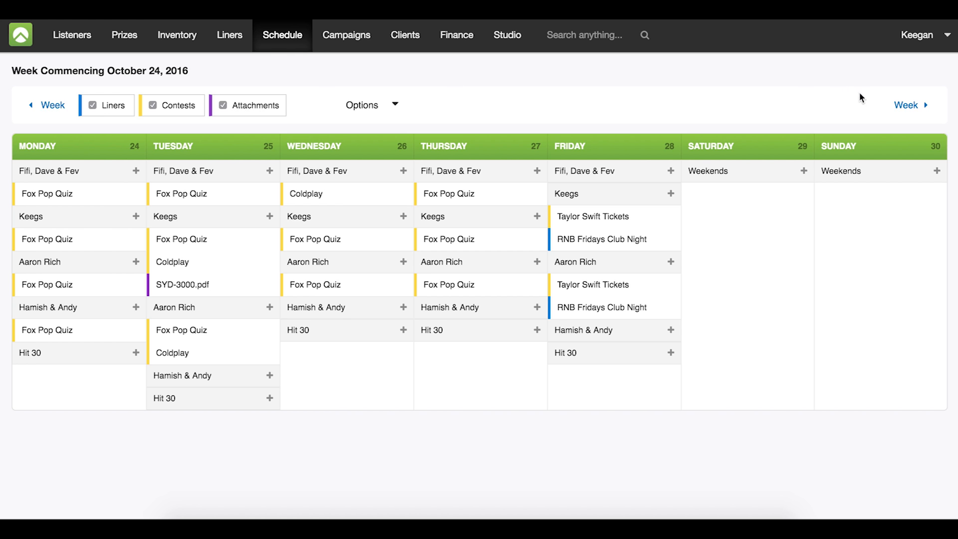
- In the week commencing October 31, 2016, start a Contest item with quantity 1 for Monday's Fifi, Dave & Fev show
click(903, 104)
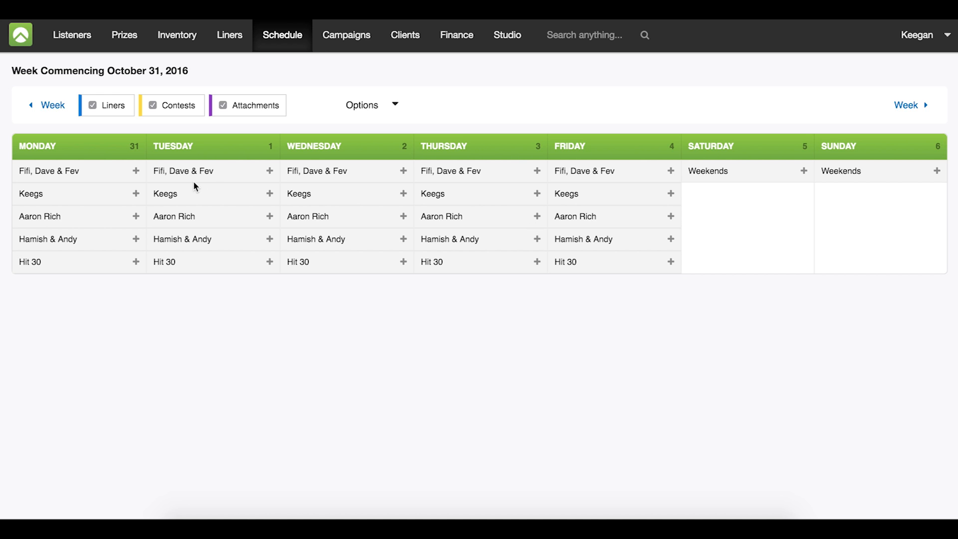
click(136, 171)
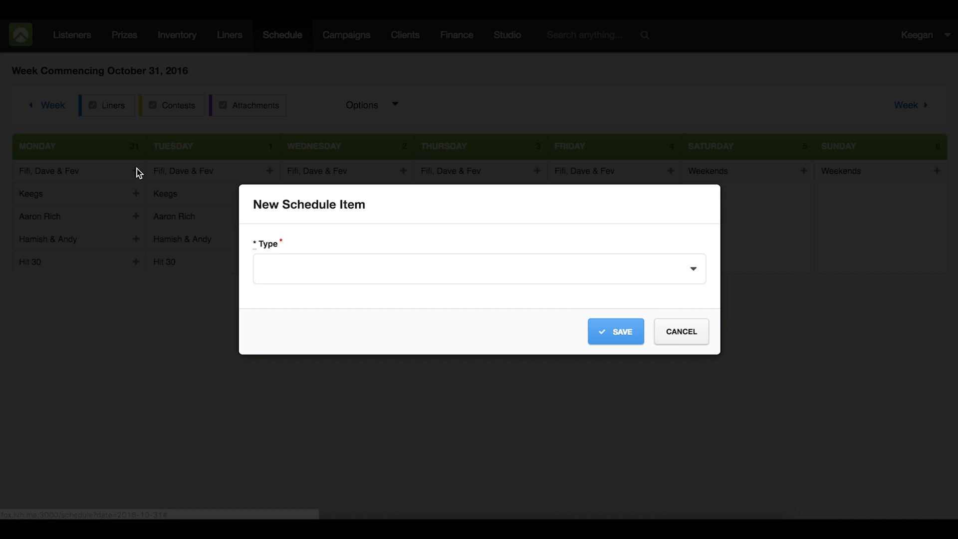
click(458, 267)
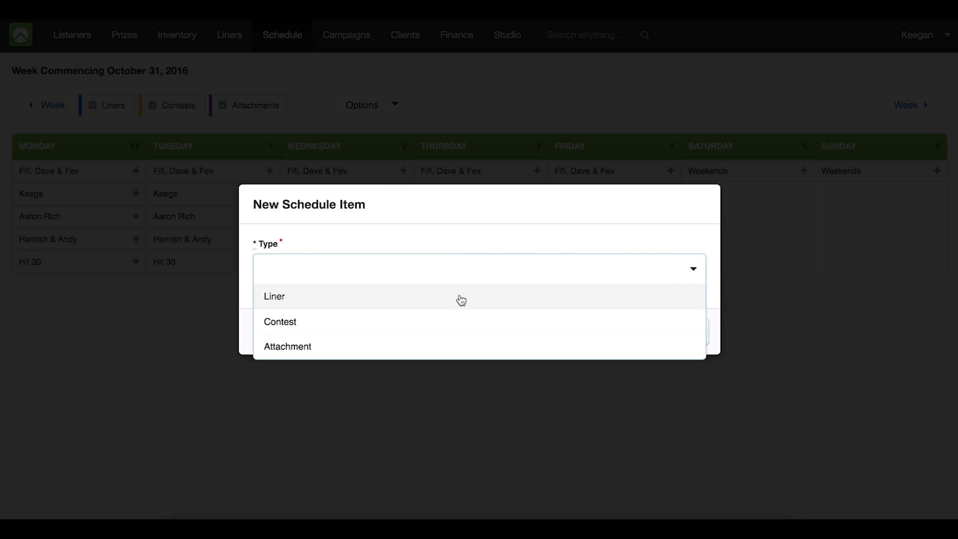
click(455, 320)
click(445, 257)
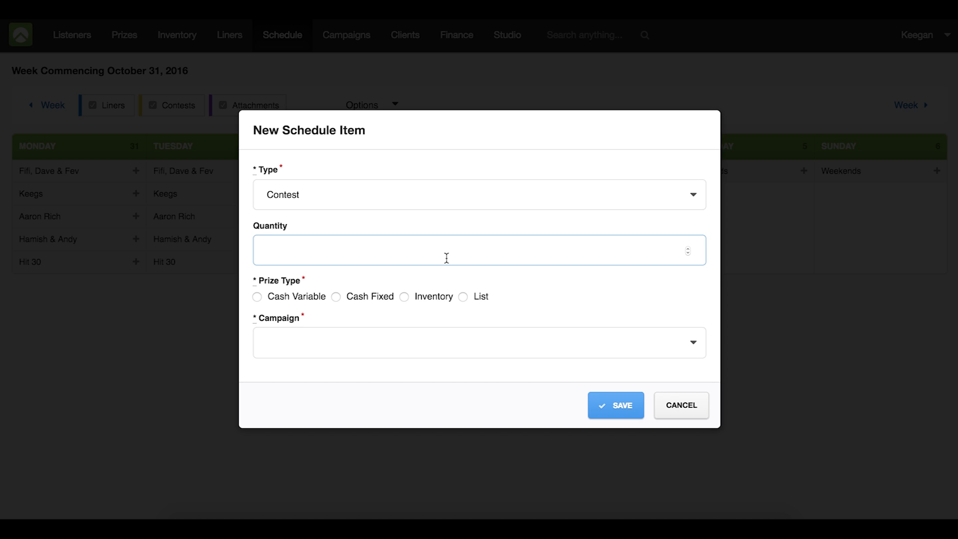
text(1)
- Give the new contest the Cash Variable prize type and the Fox Pop Quiz campaign, and save it
click(257, 297)
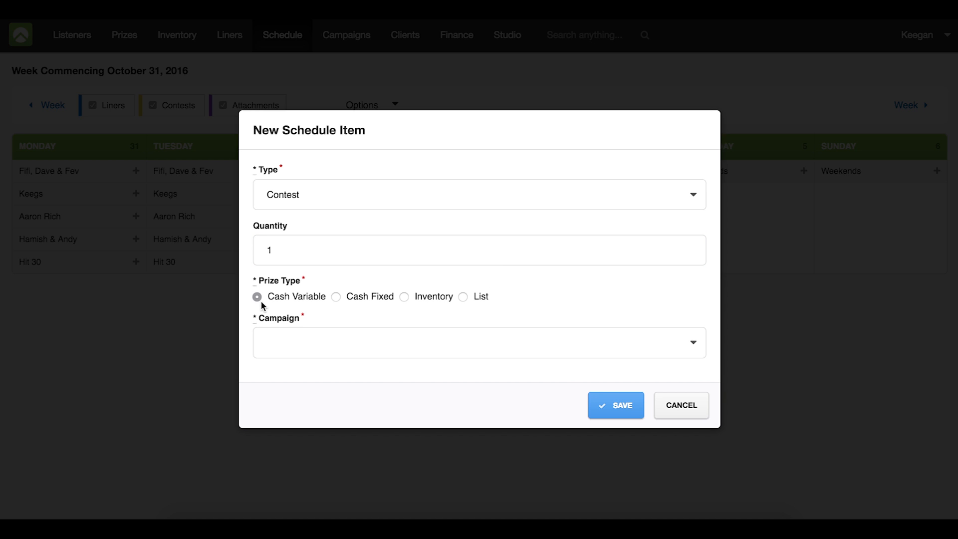
click(394, 337)
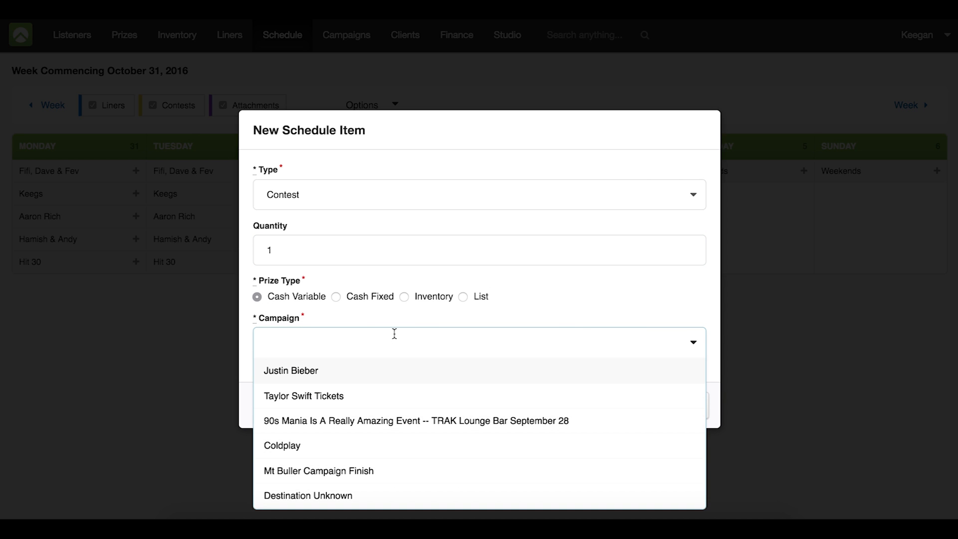
text(fox po)
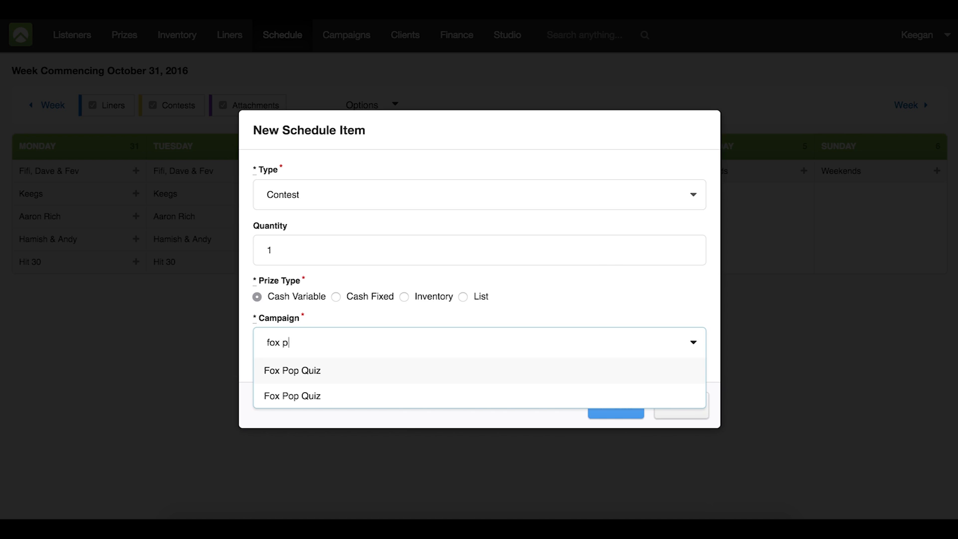
key(Return)
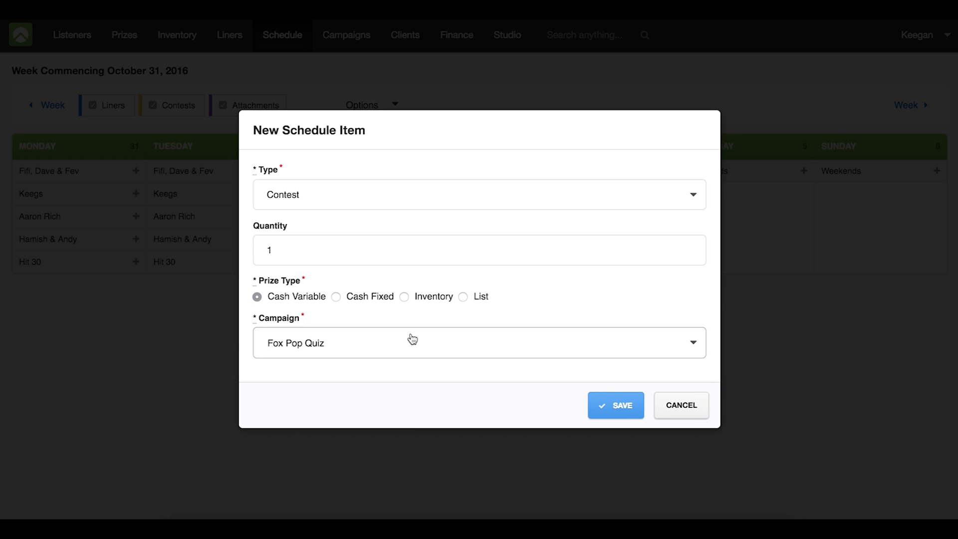
click(617, 402)
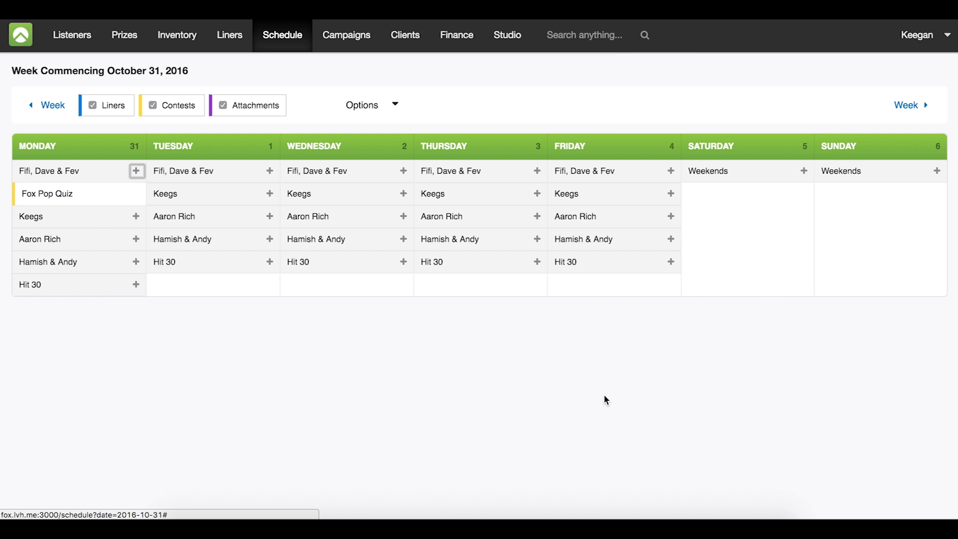
mouse_move(93, 194)
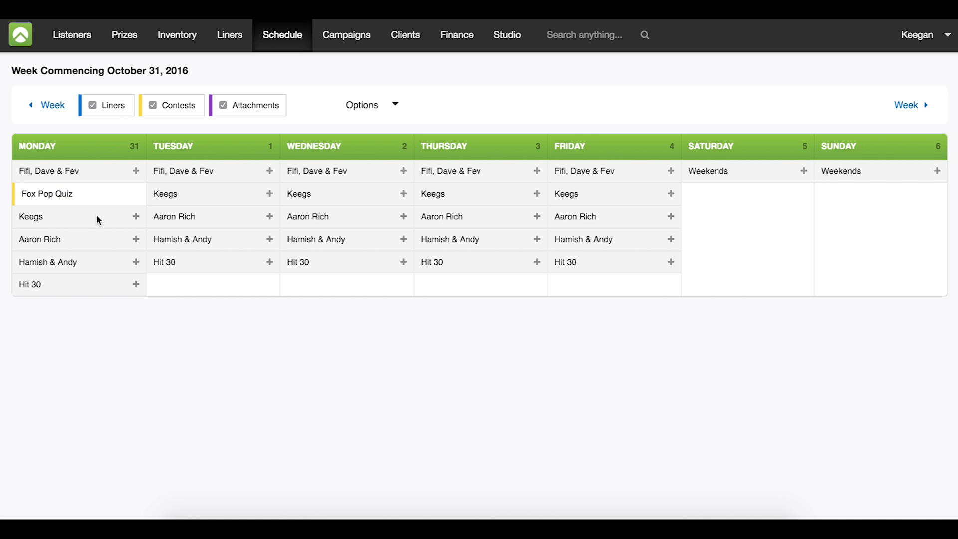
drag(88, 195, 63, 187)
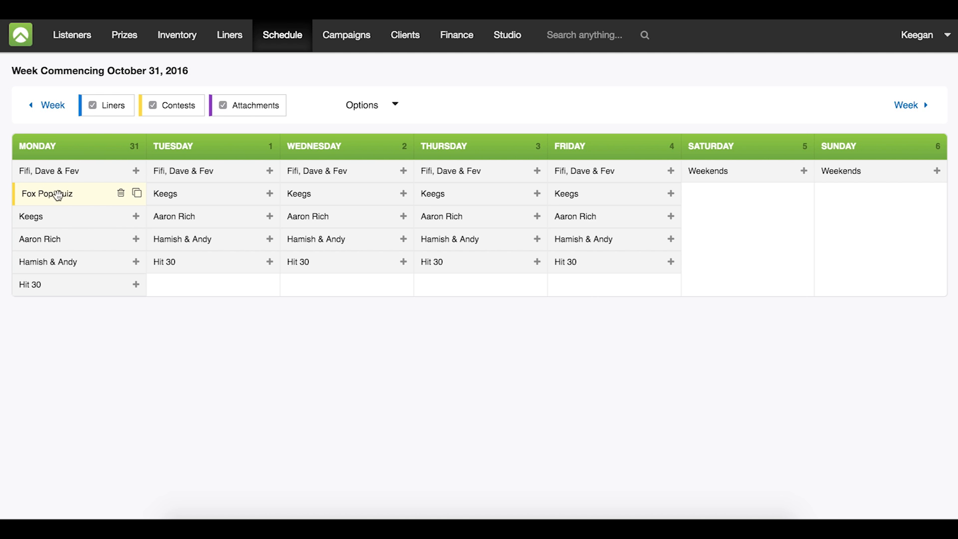
click(137, 194)
click(137, 195)
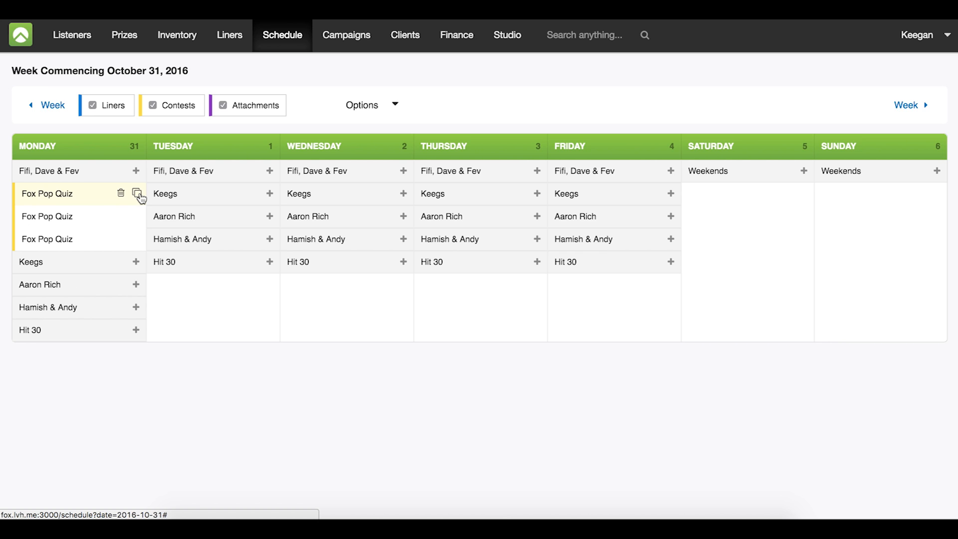
click(137, 194)
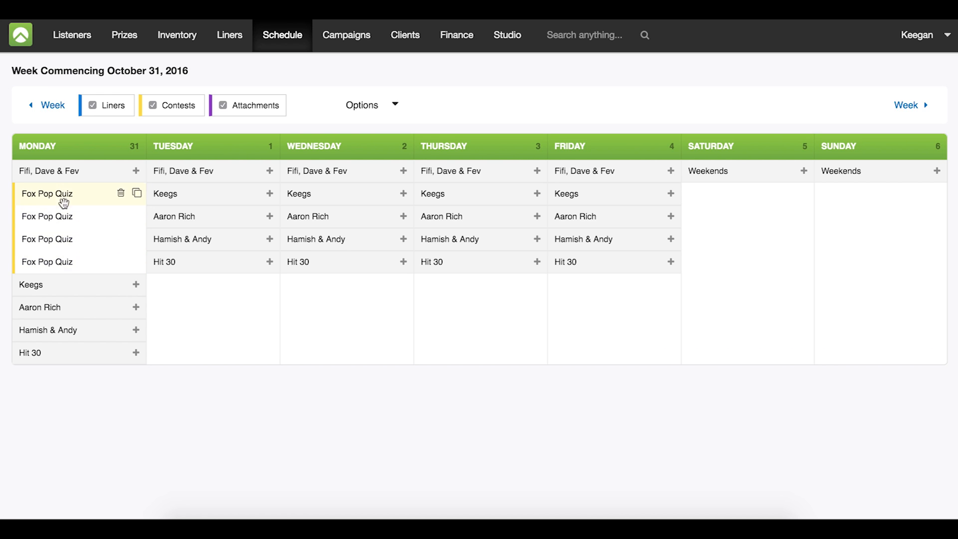
mouse_move(70, 264)
mouse_down()
mouse_move(67, 290)
mouse_move(72, 273)
mouse_up()
drag(66, 239, 66, 308)
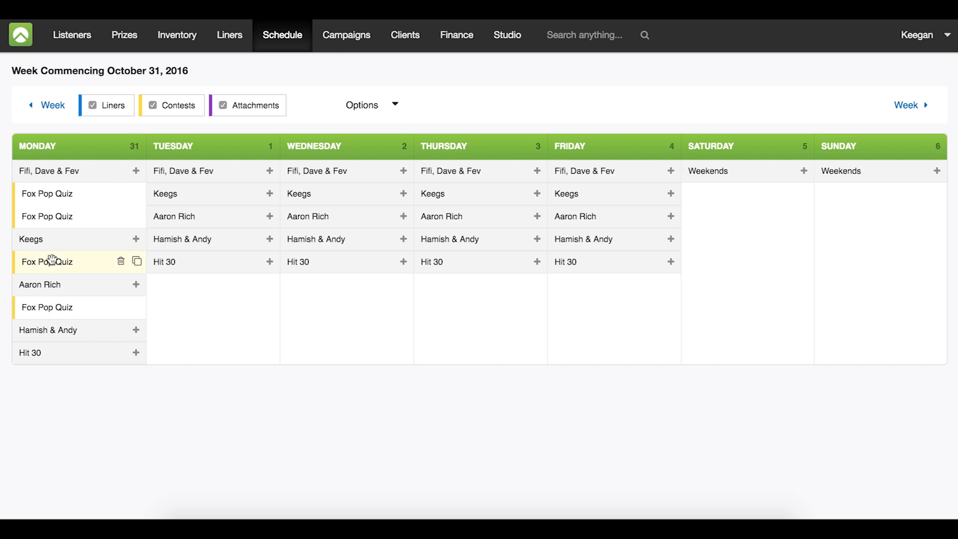
- Move Monday's spare Fox Pop Quiz to Tuesday's Fifi, Dave & Fev show and duplicate it into Tuesday's Keegs and Aaron Rich shows
drag(63, 216, 183, 189)
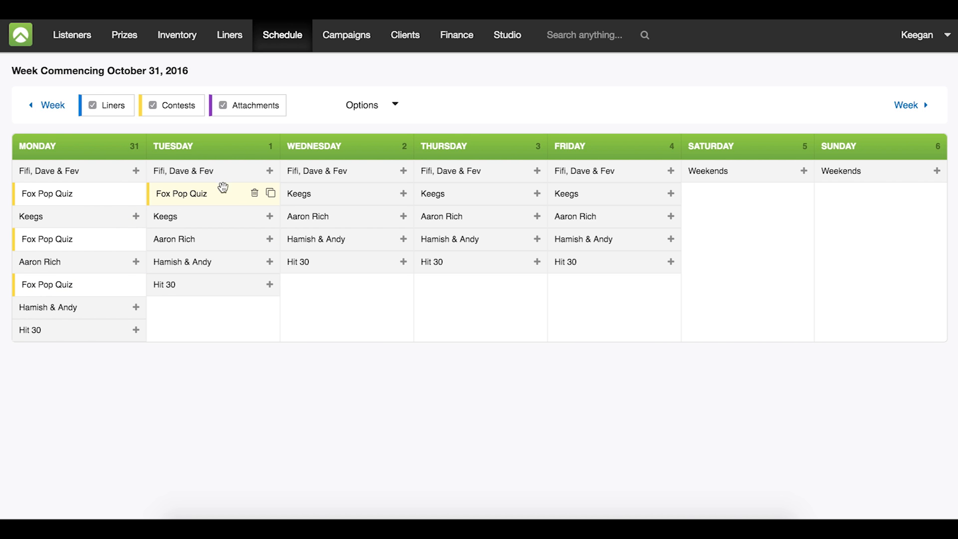
click(270, 193)
drag(222, 212, 221, 291)
click(271, 193)
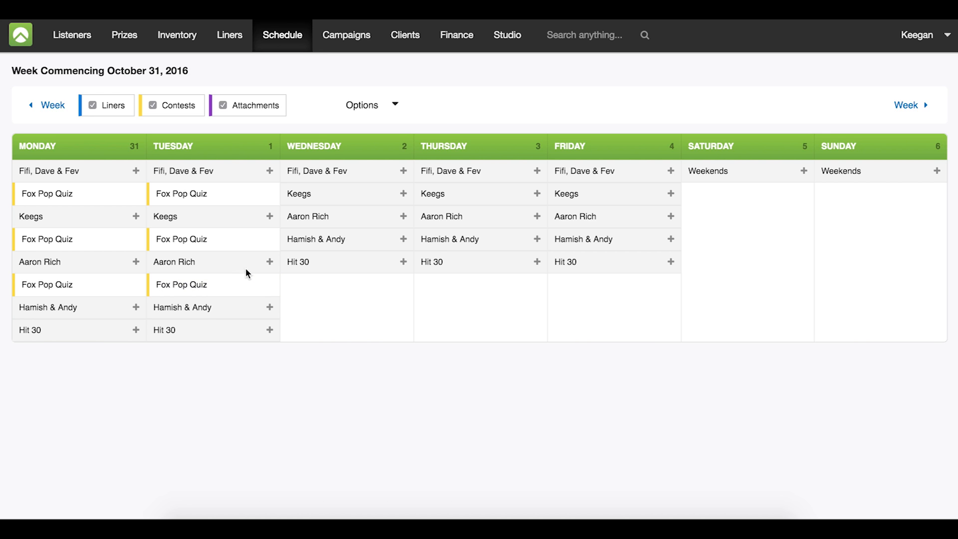
- Open the bulk contest scheduling form and select the Fox Pop Quiz campaign
click(377, 105)
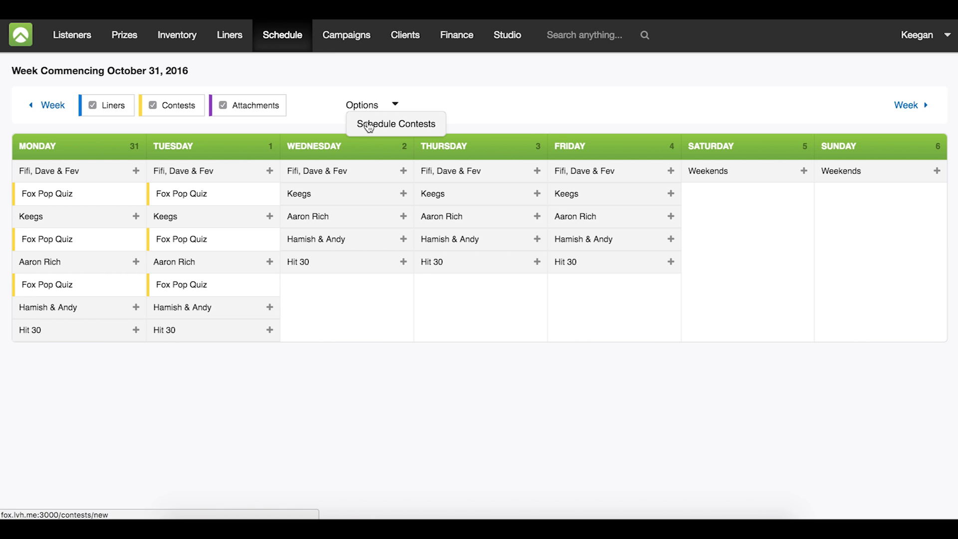
click(367, 124)
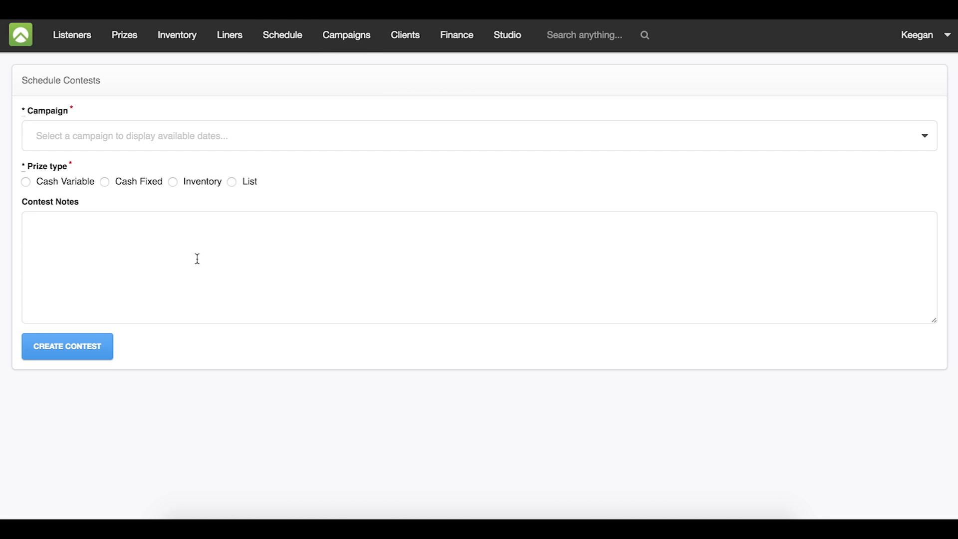
click(302, 135)
click(264, 164)
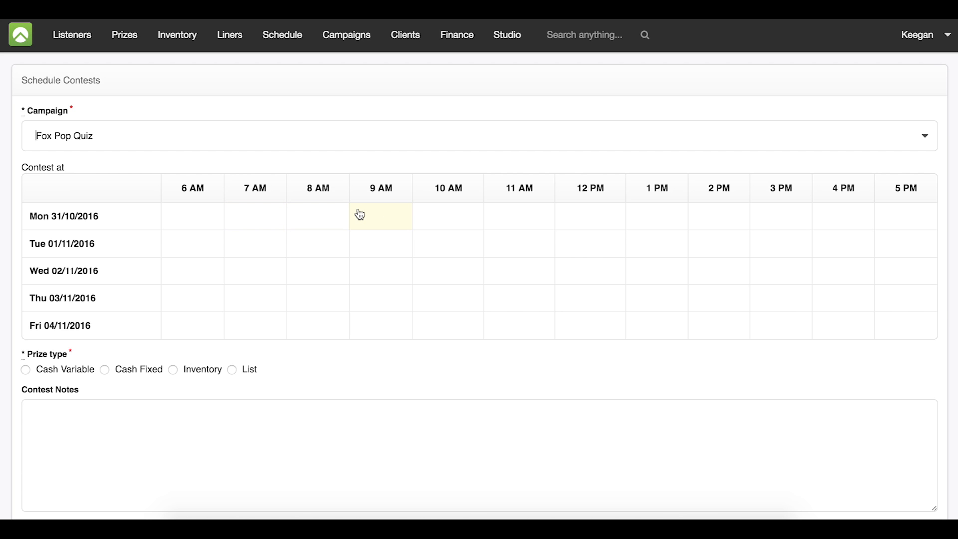
- Select the 8 AM, 10 AM and 1 PM contest slots for every day from Monday 31/10/2016 to Friday 04/11/2016
click(297, 225)
click(301, 251)
click(302, 276)
click(303, 297)
click(308, 323)
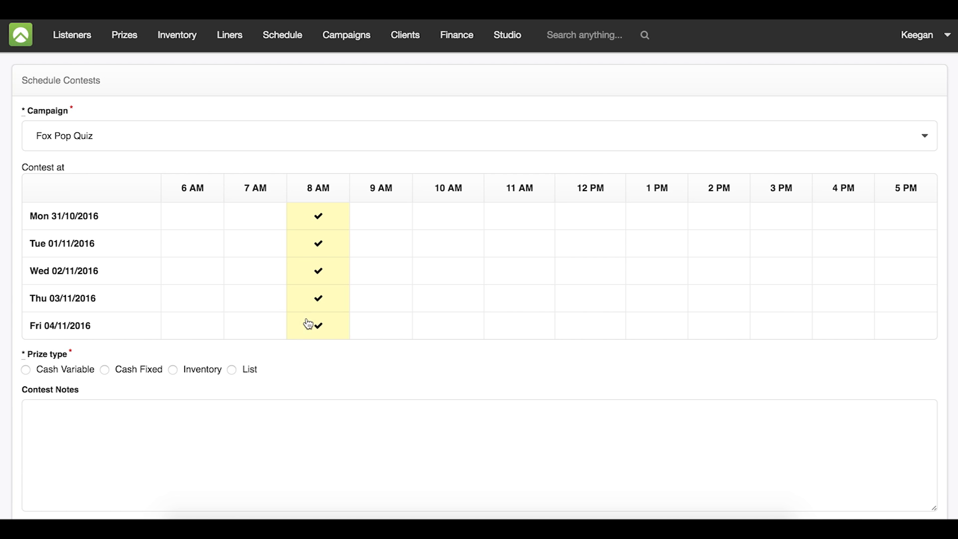
click(453, 215)
click(453, 243)
click(454, 272)
click(455, 303)
click(452, 329)
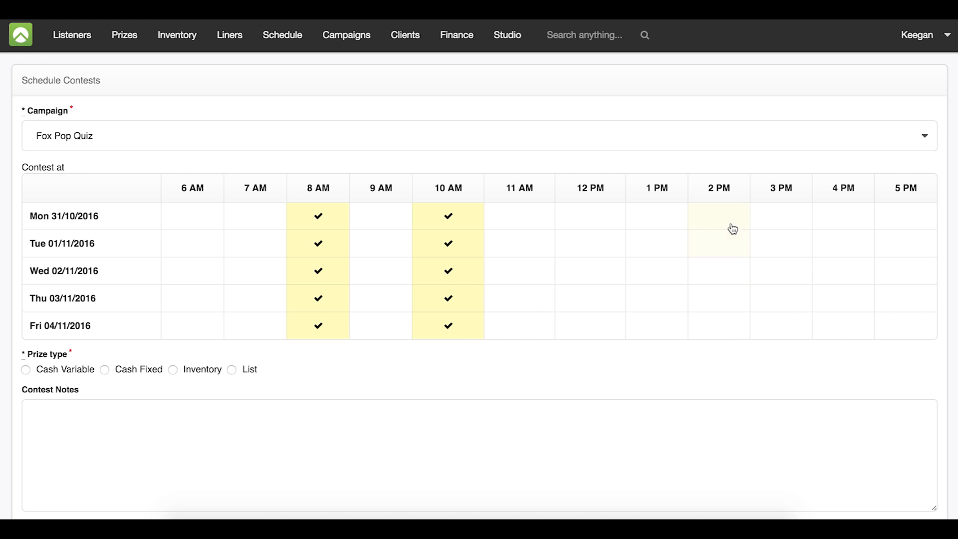
click(657, 217)
click(658, 237)
click(651, 272)
click(653, 301)
click(653, 338)
- Set the prize type to Cash Variable and create the contests
scroll(653, 337, down, 3)
click(74, 260)
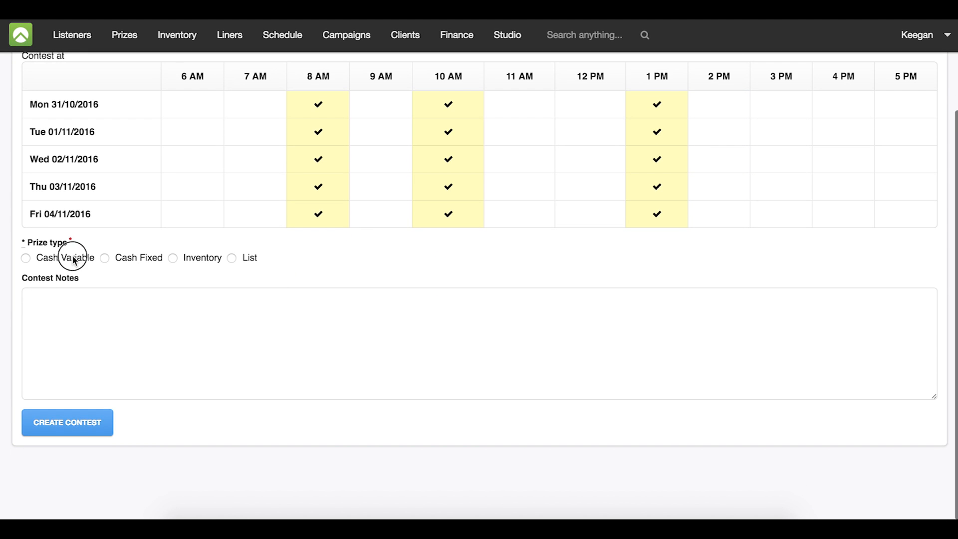
click(46, 430)
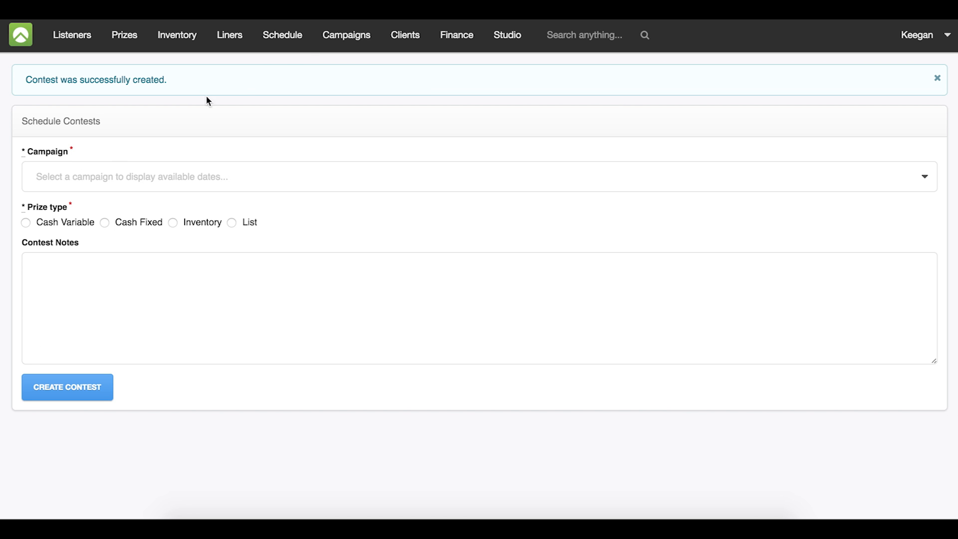
click(283, 49)
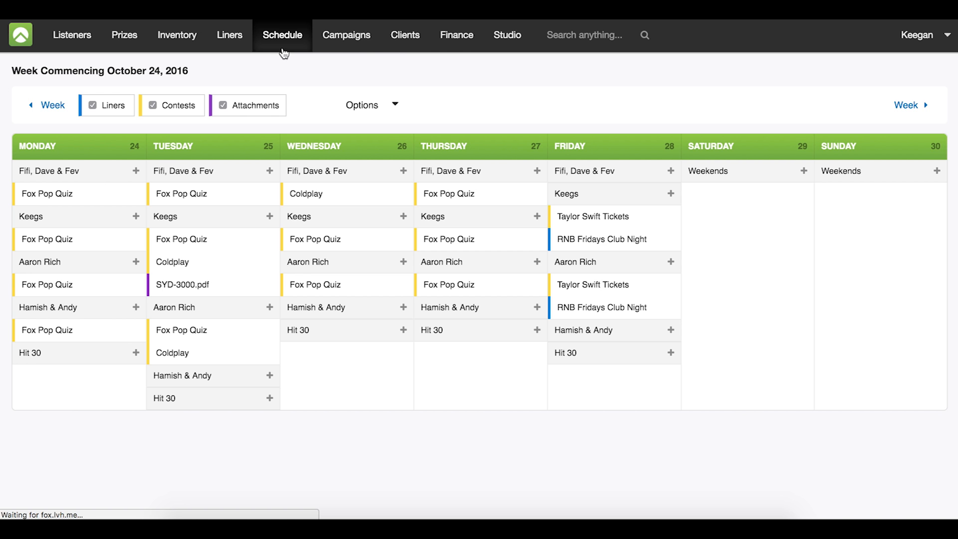
click(906, 106)
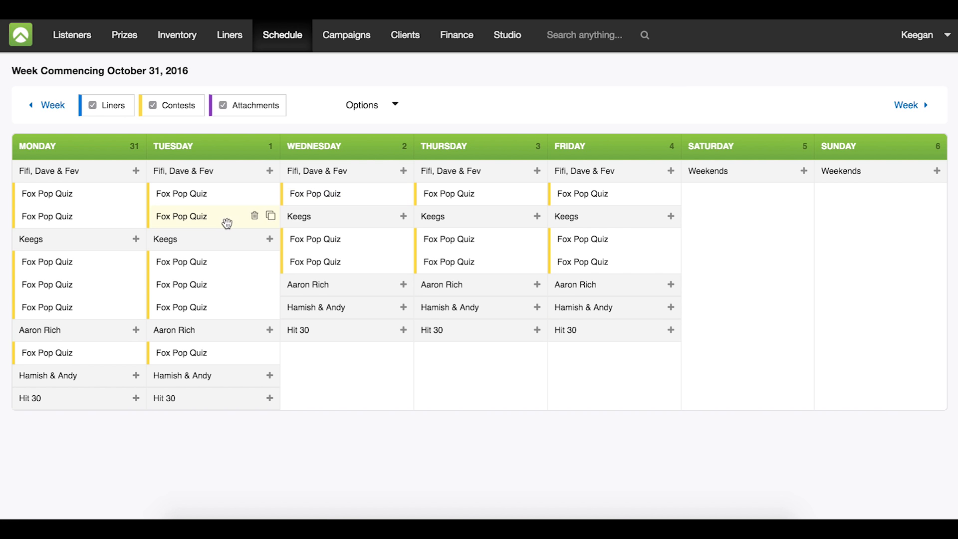
drag(324, 262, 321, 286)
drag(488, 255, 488, 286)
drag(618, 260, 617, 286)
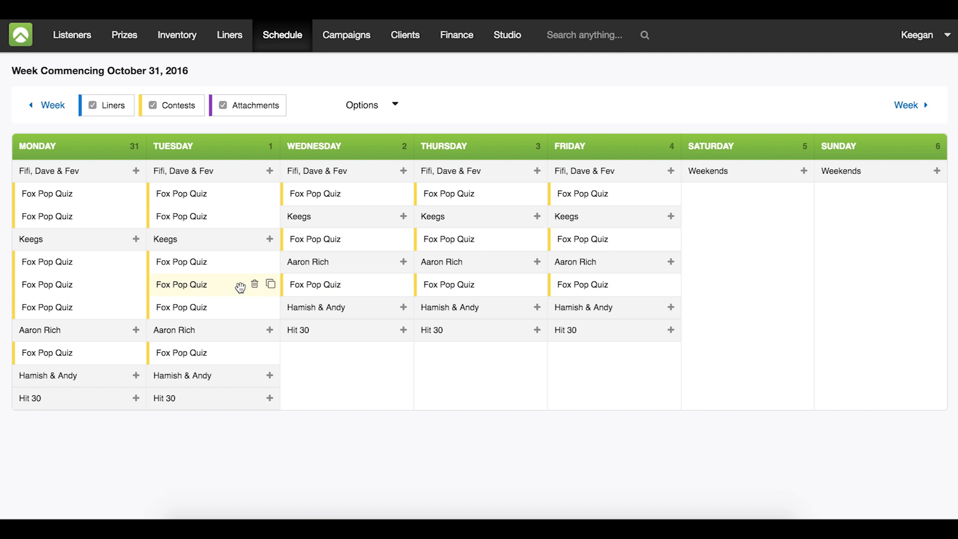
- View the details of Wednesday's Keegs Fox Pop Quiz contest and close them without saving
click(330, 240)
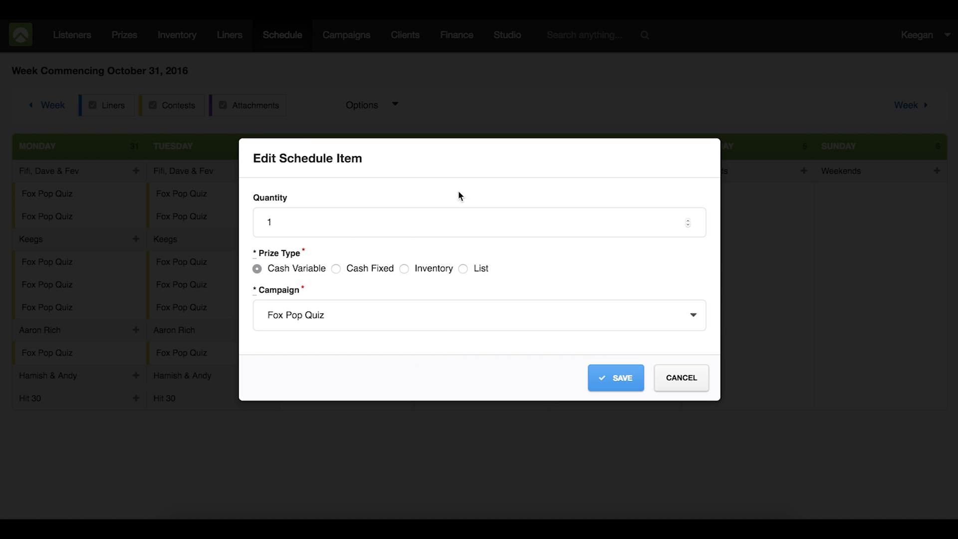
click(704, 378)
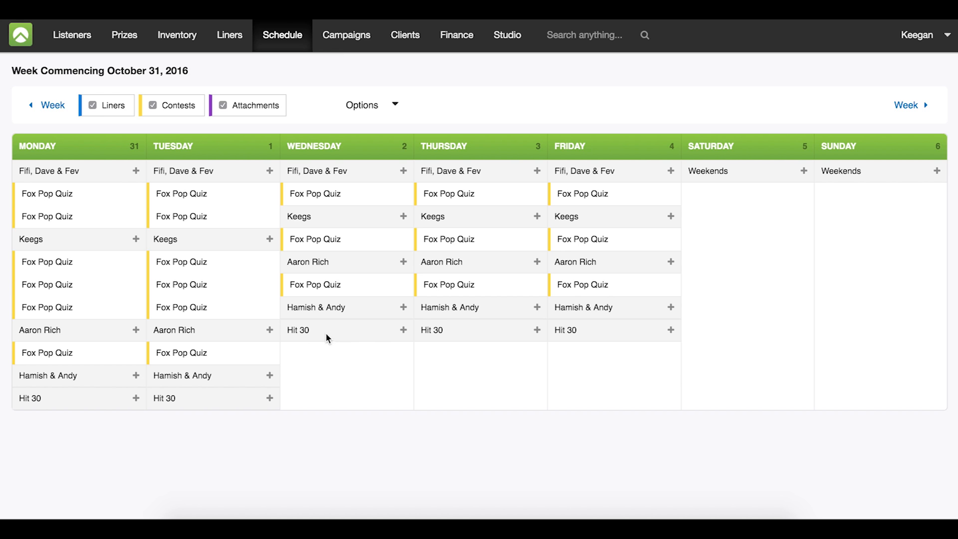
- In the schedule week commencing October 24, add the RNB Fridays Club Night liner with quantity 5 to Thursday's Keegs show and review its details
click(53, 106)
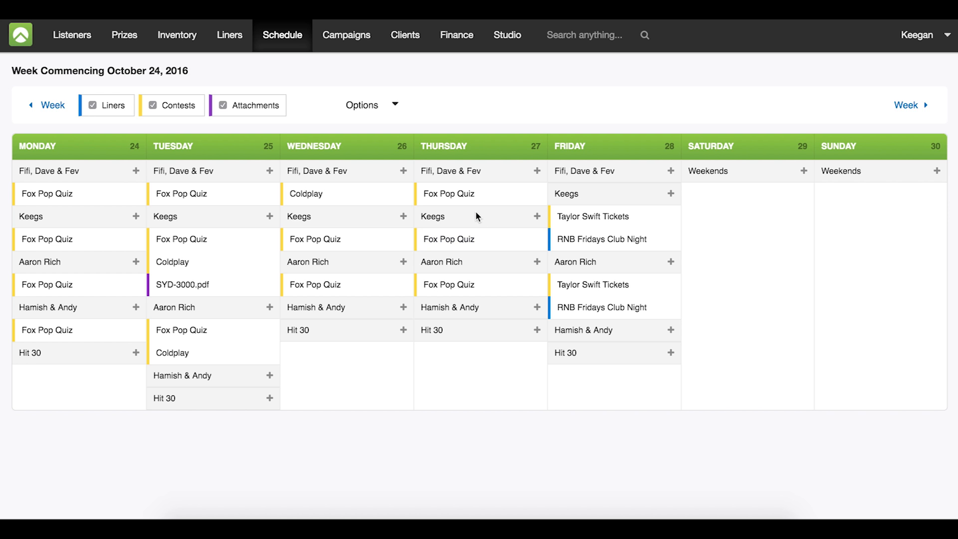
click(537, 215)
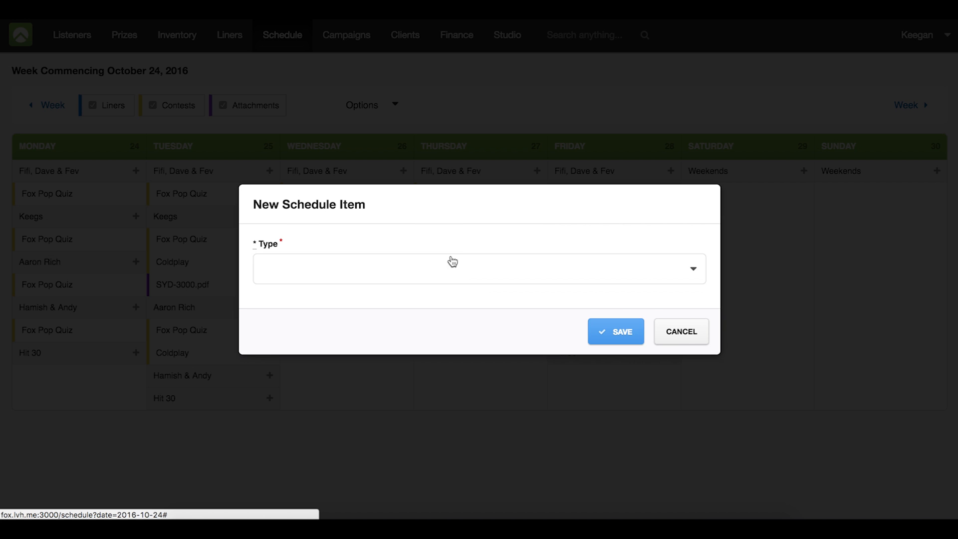
click(438, 272)
click(381, 293)
click(368, 269)
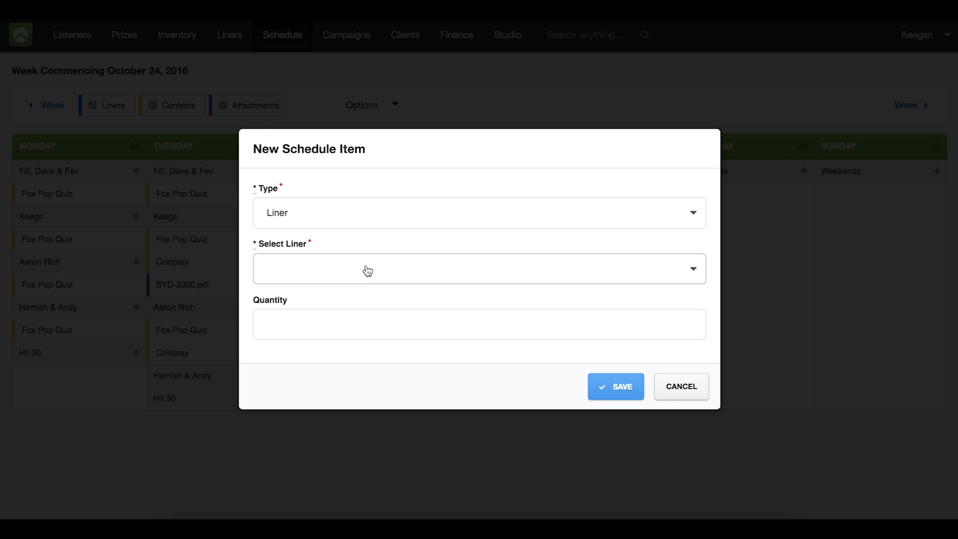
click(385, 300)
click(368, 320)
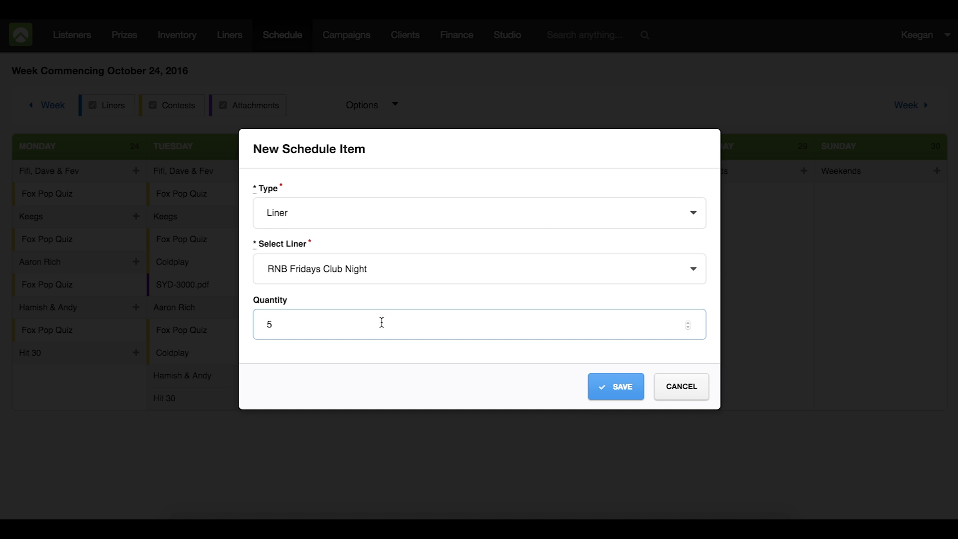
text(5)
click(621, 388)
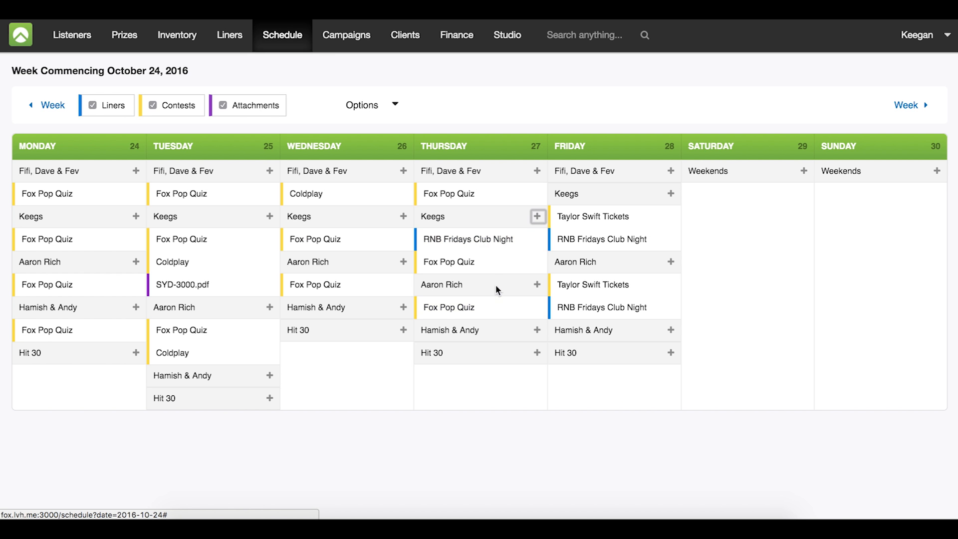
click(481, 243)
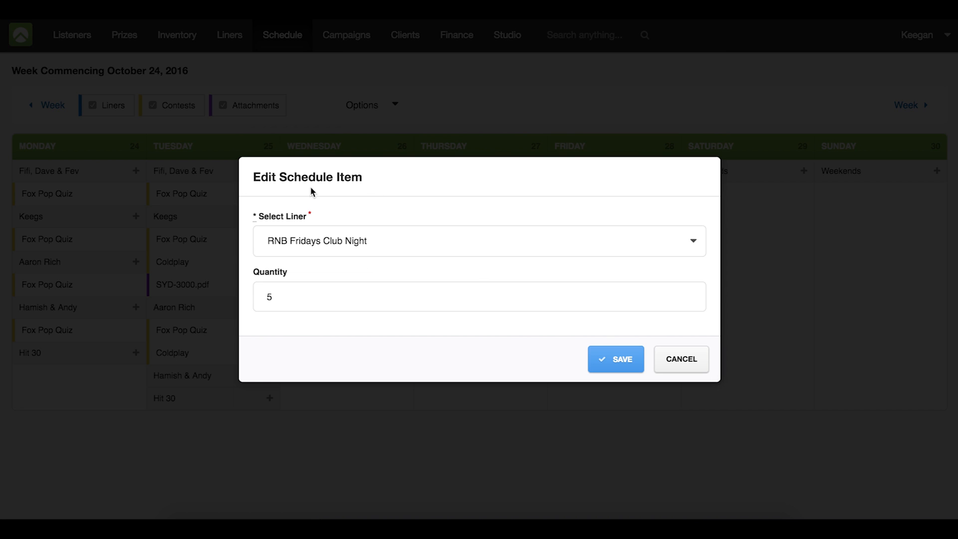
click(617, 357)
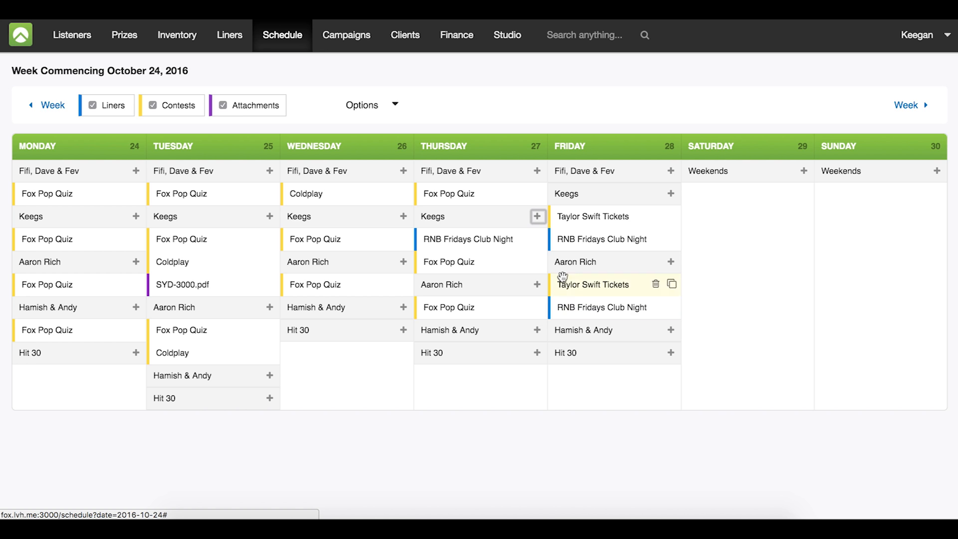
- Add the file MusicLog.pdf as an attachment to the Keegs show on Thursday, October 27
click(538, 216)
click(480, 266)
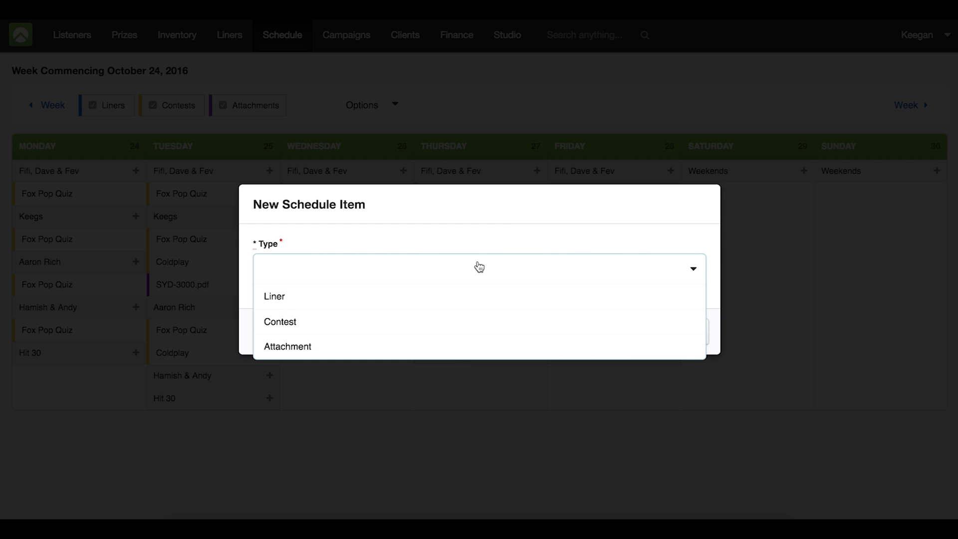
click(453, 348)
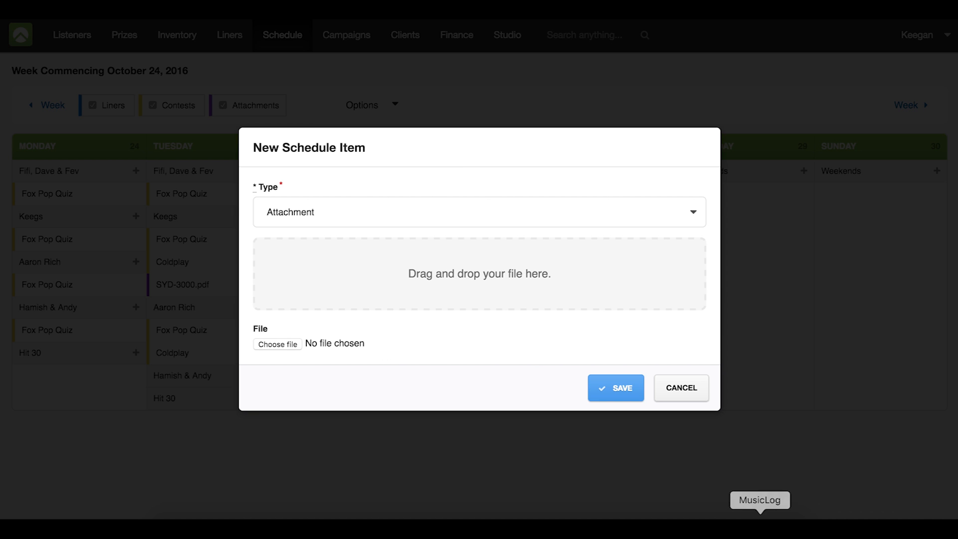
click(760, 516)
drag(608, 255, 348, 274)
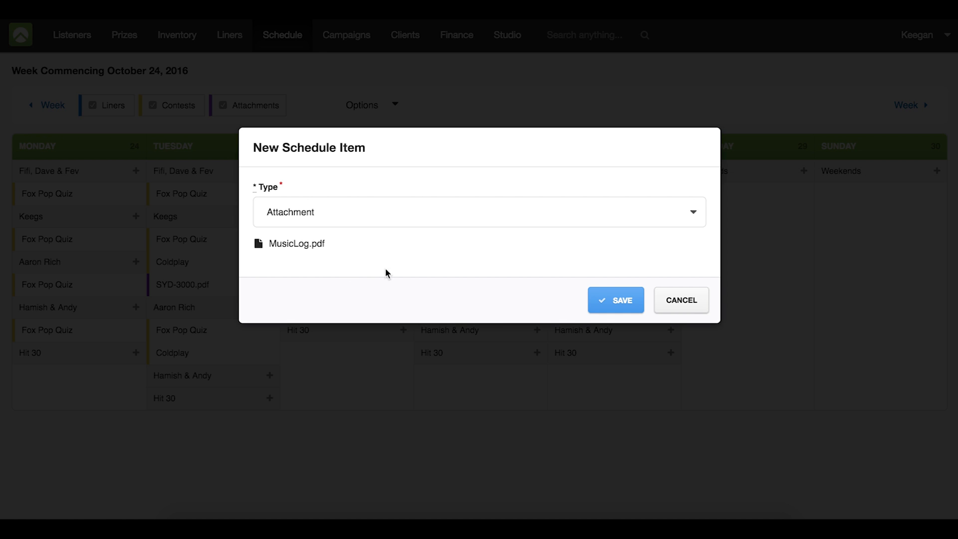
click(599, 294)
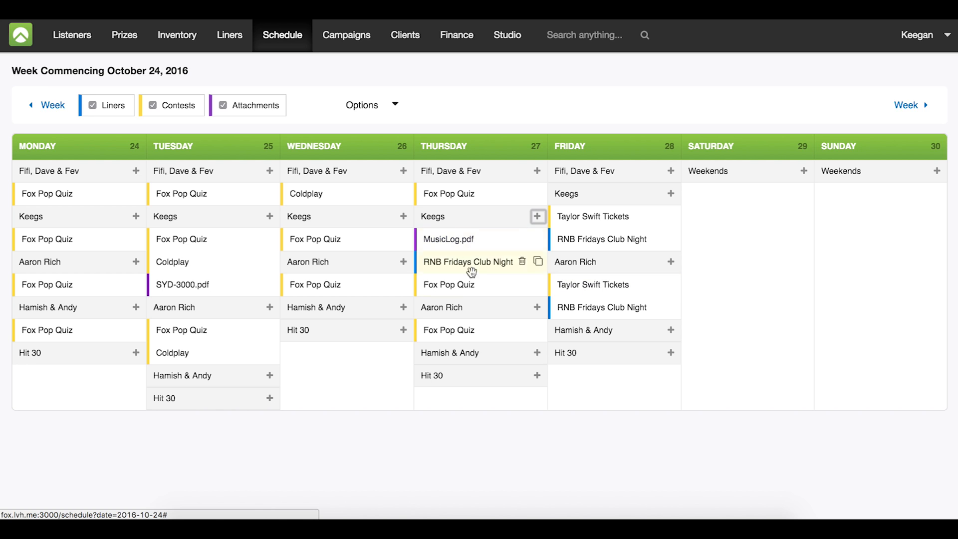
- Open the studio view and display the Fox Pop Quiz contest for Thursday's Keegs show
click(515, 42)
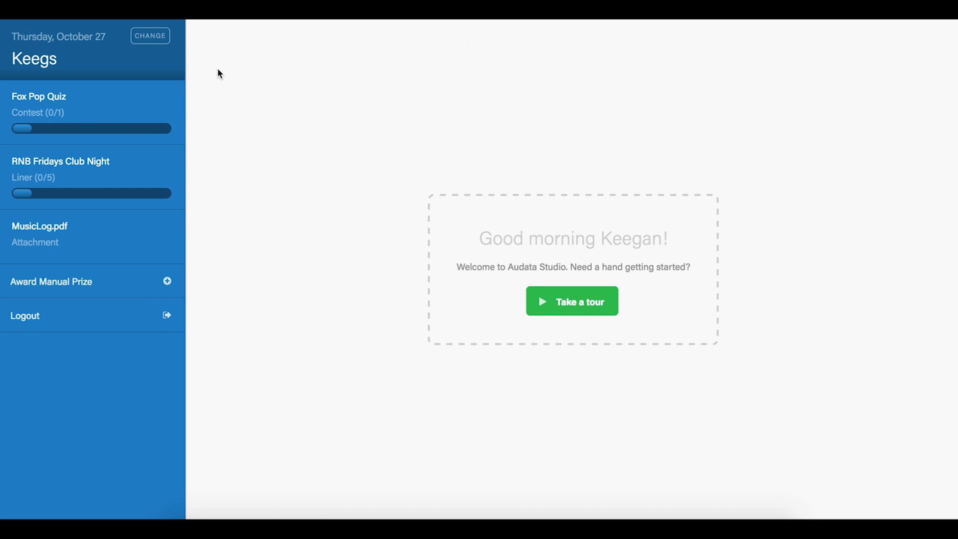
click(124, 117)
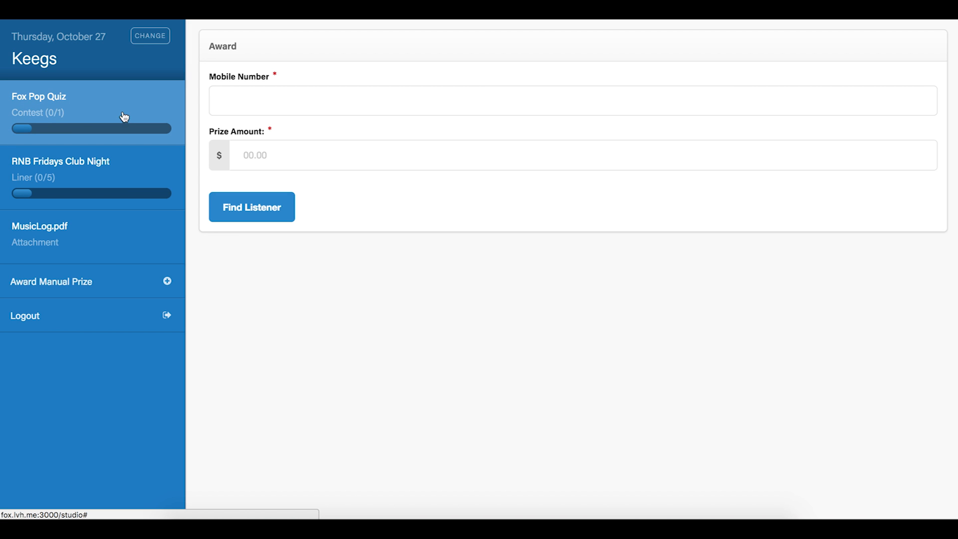
- Verify one delivery of the RNB Fridays Club Night liner and open the MusicLog.pdf attachment
click(132, 167)
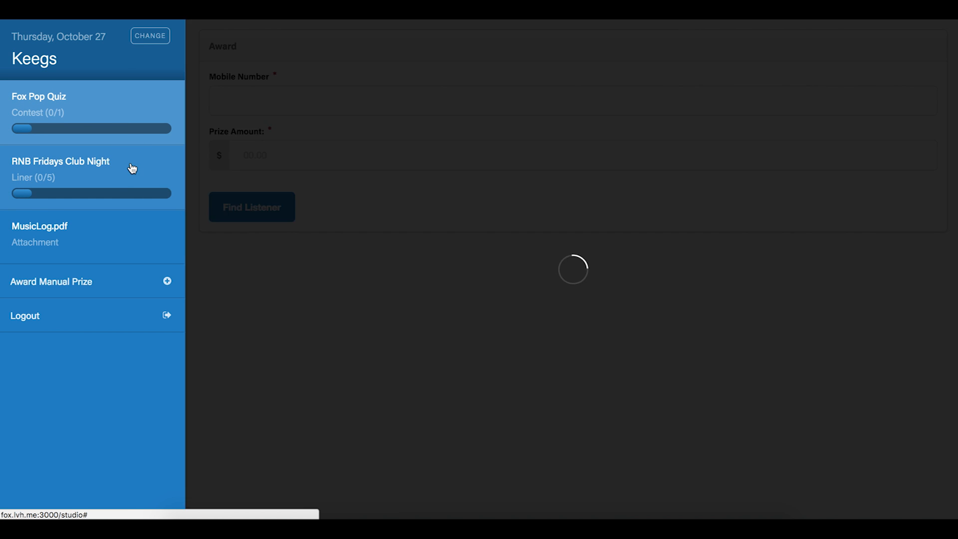
click(266, 124)
click(130, 229)
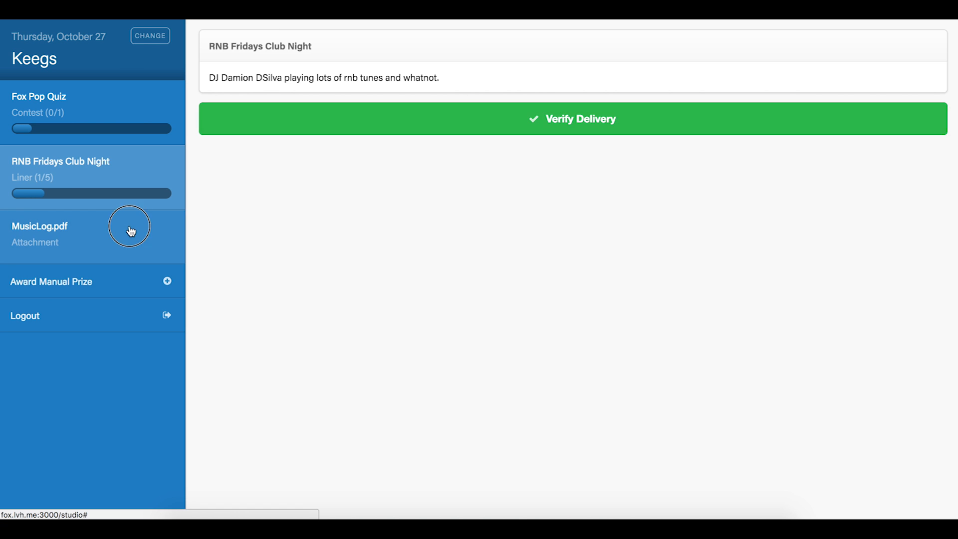